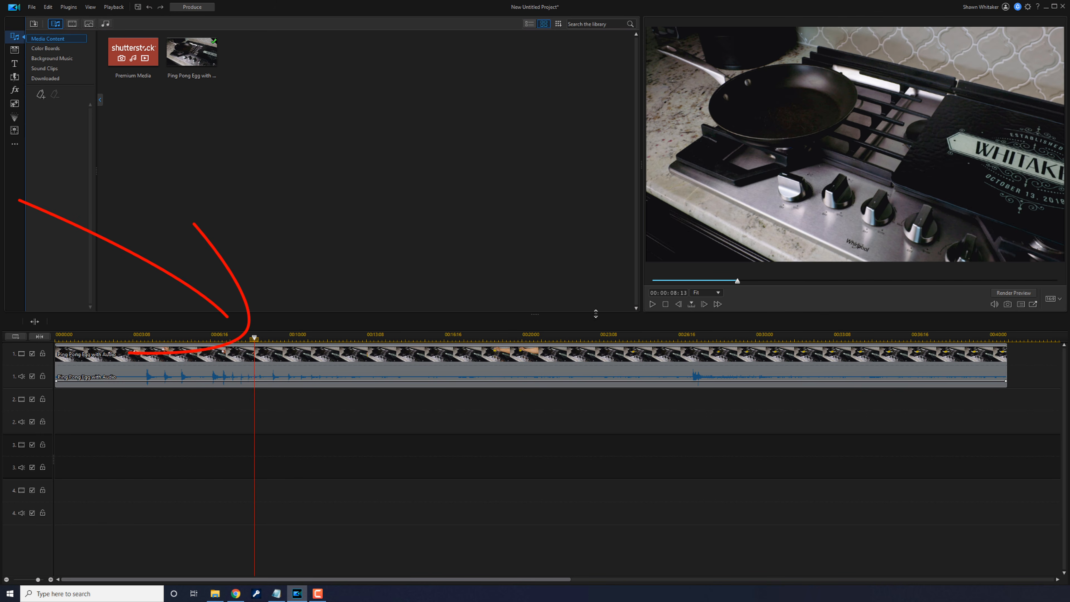
# Save a snapshot of the empty-pan frame near 00:00:08:10 as Egg Drop Soup in the PowerDirector University folder.
pyautogui.click(678, 302)
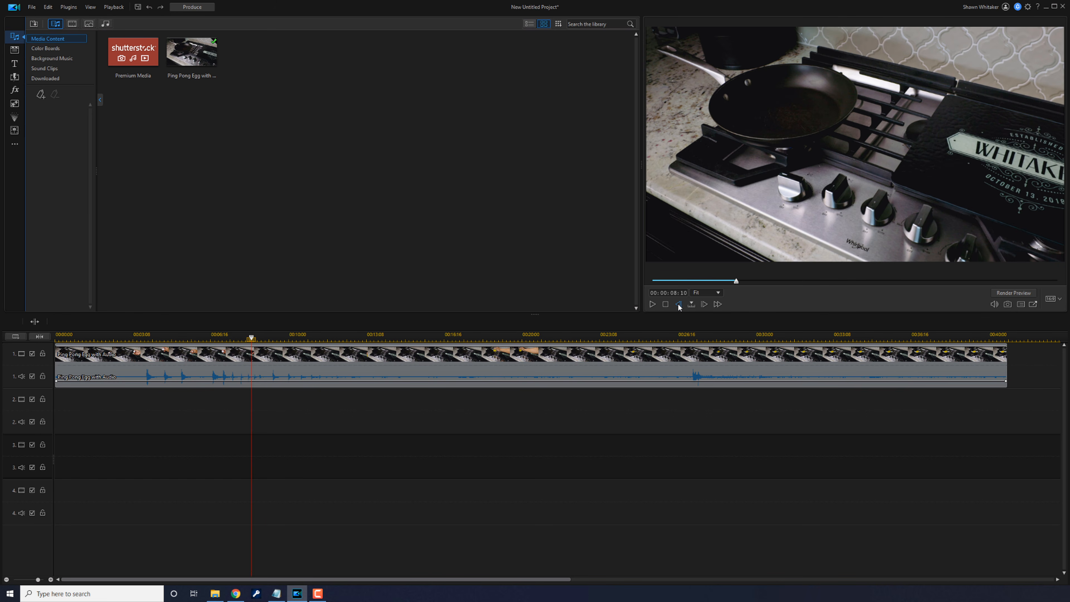
pyautogui.click(703, 304)
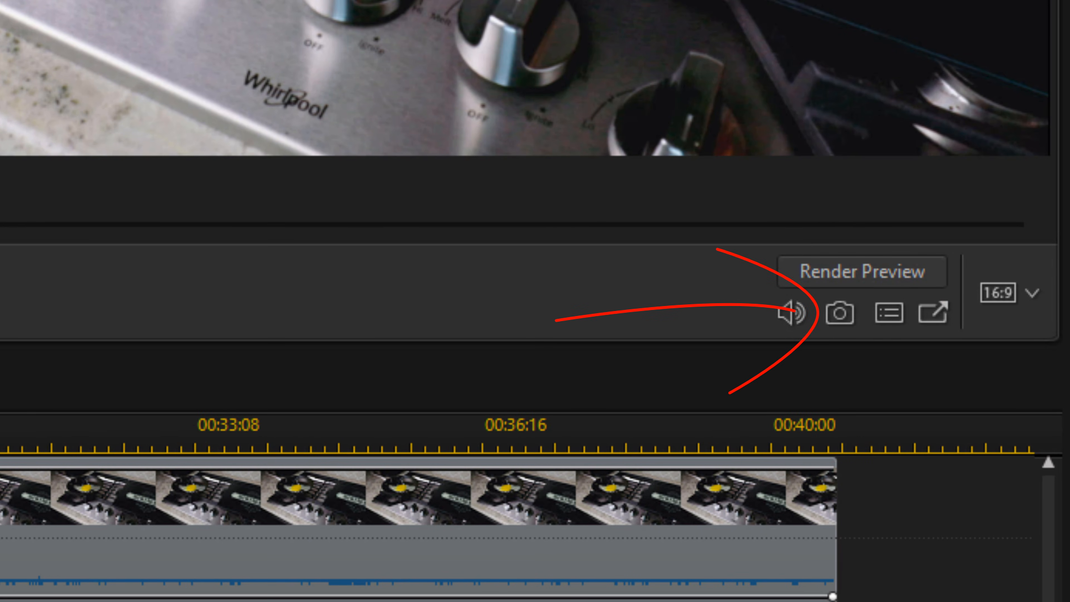
pyautogui.click(839, 326)
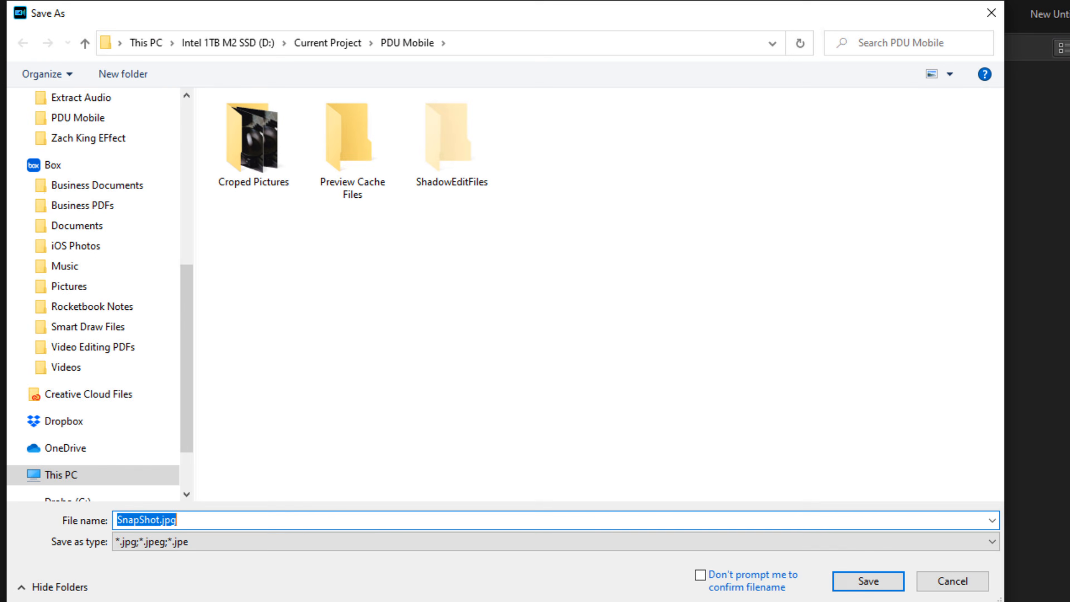
pyautogui.write('Egg Drop Soup')
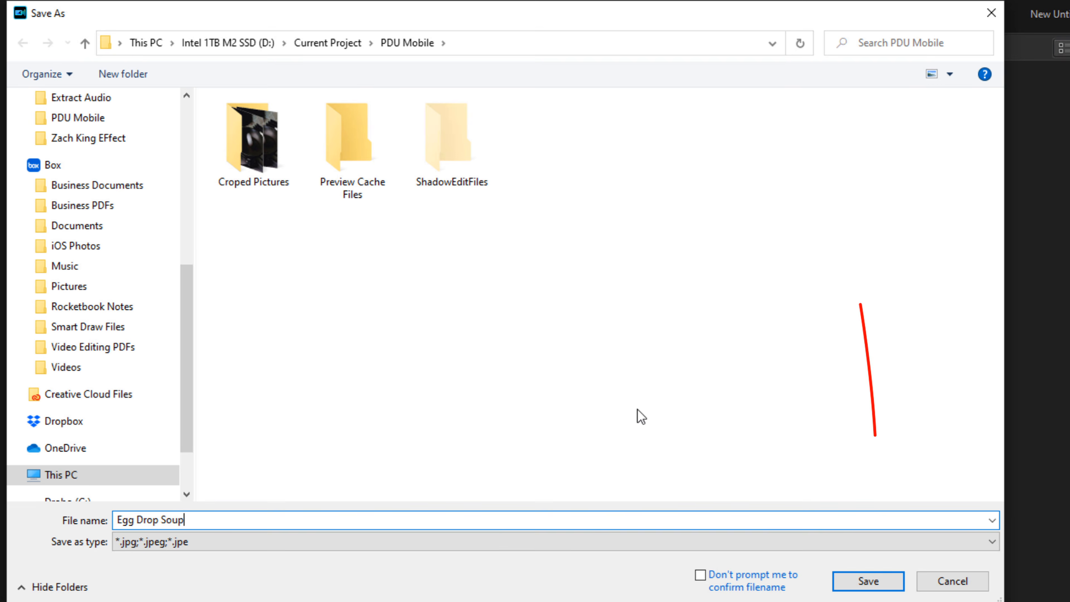
pyautogui.click(333, 42)
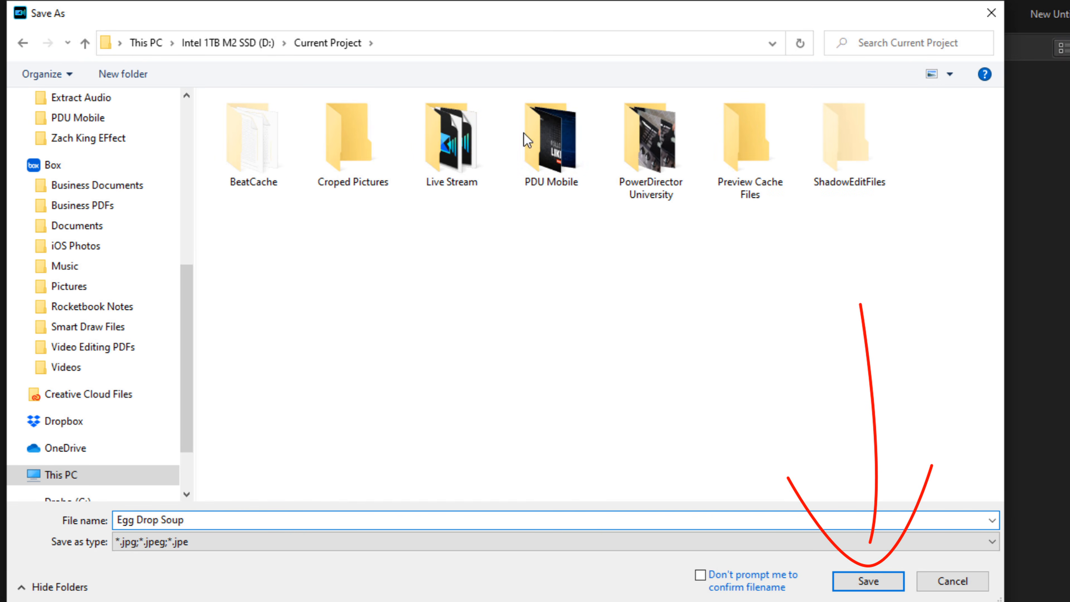
pyautogui.doubleClick(627, 148)
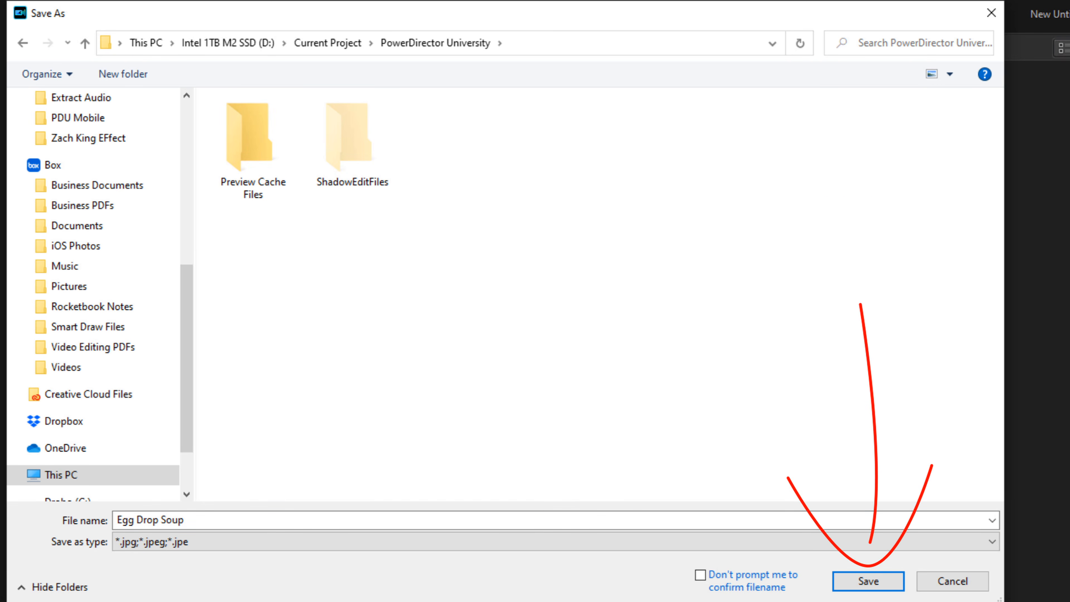
pyautogui.click(866, 582)
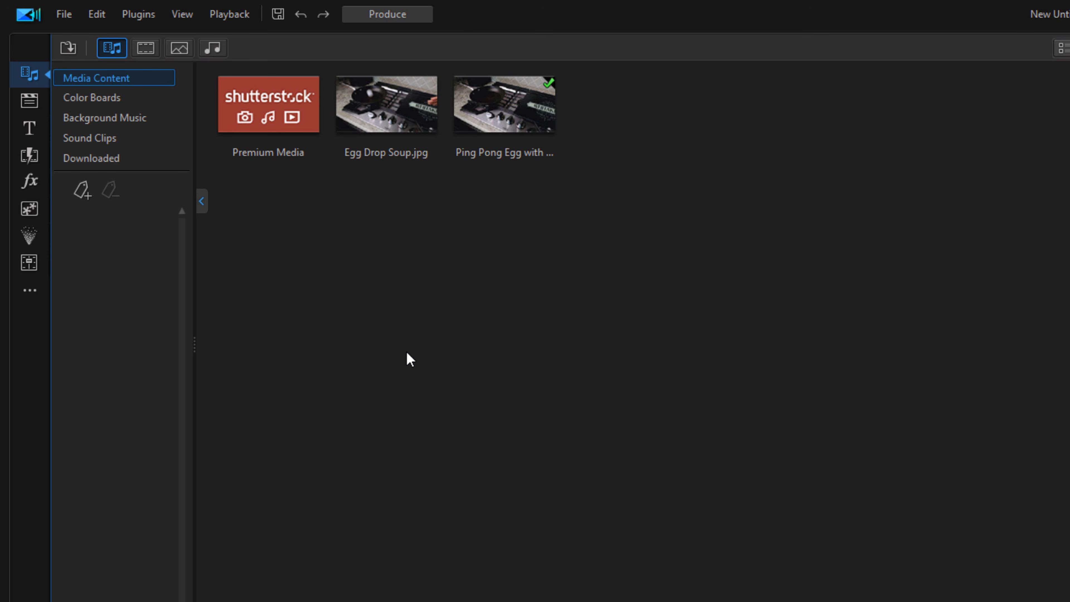
# Place the Egg Drop Soup image on track 2, starting at 00:00:07:05.
pyautogui.click(398, 127)
pyautogui.moveTo(398, 127); pyautogui.dragTo(448, 601)
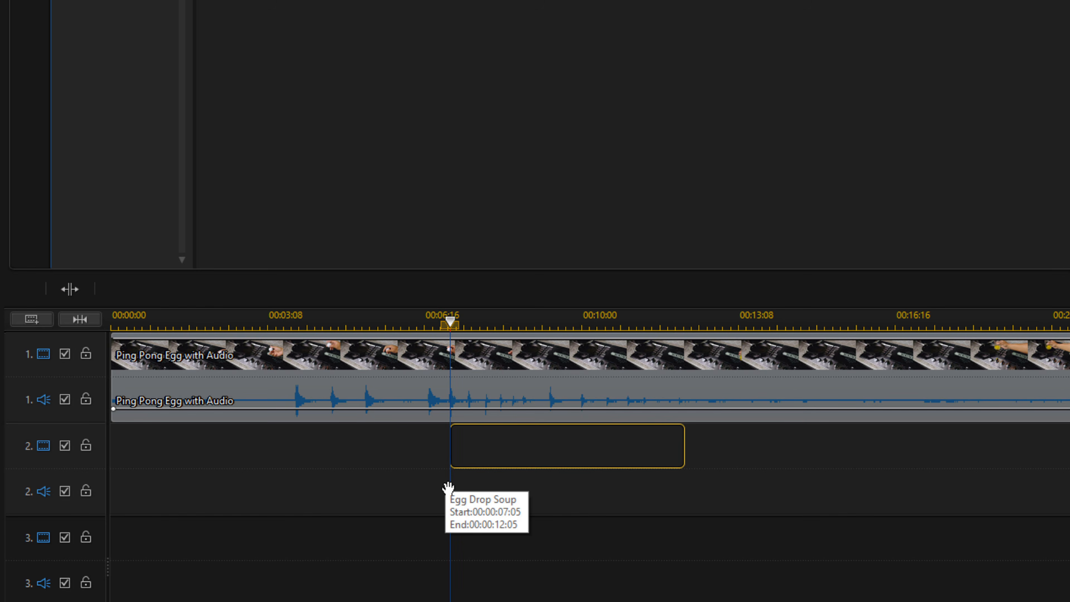
pyautogui.moveTo(448, 490); pyautogui.dragTo(448, 489)
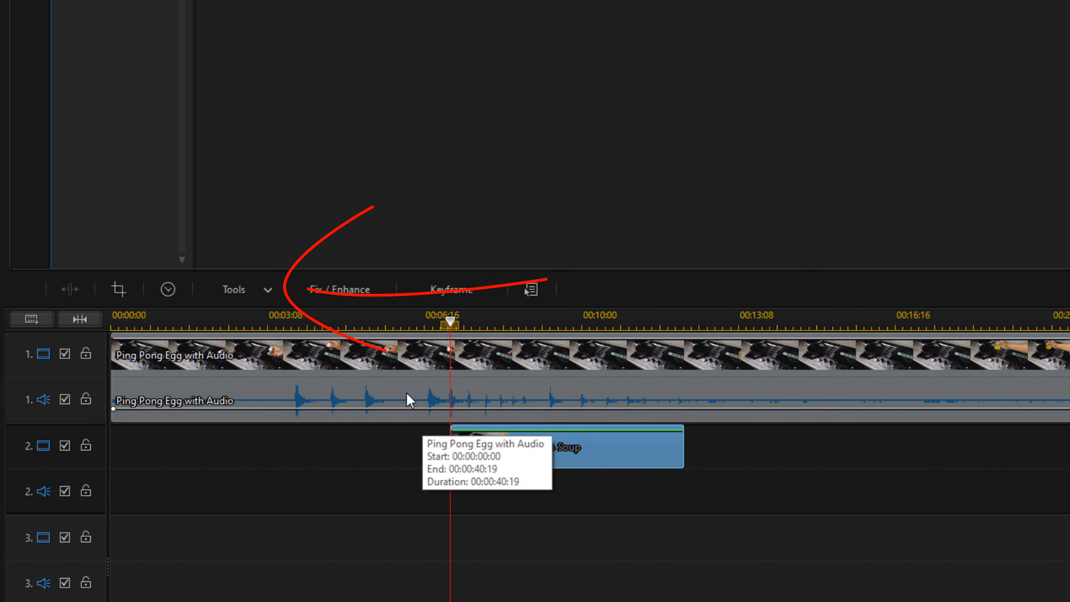
# Apply a rectangular mask to the Egg Drop Soup image in Mask Designer, fitted over the pan at about 0.528 wide and 0.704 high.
pyautogui.click(262, 295)
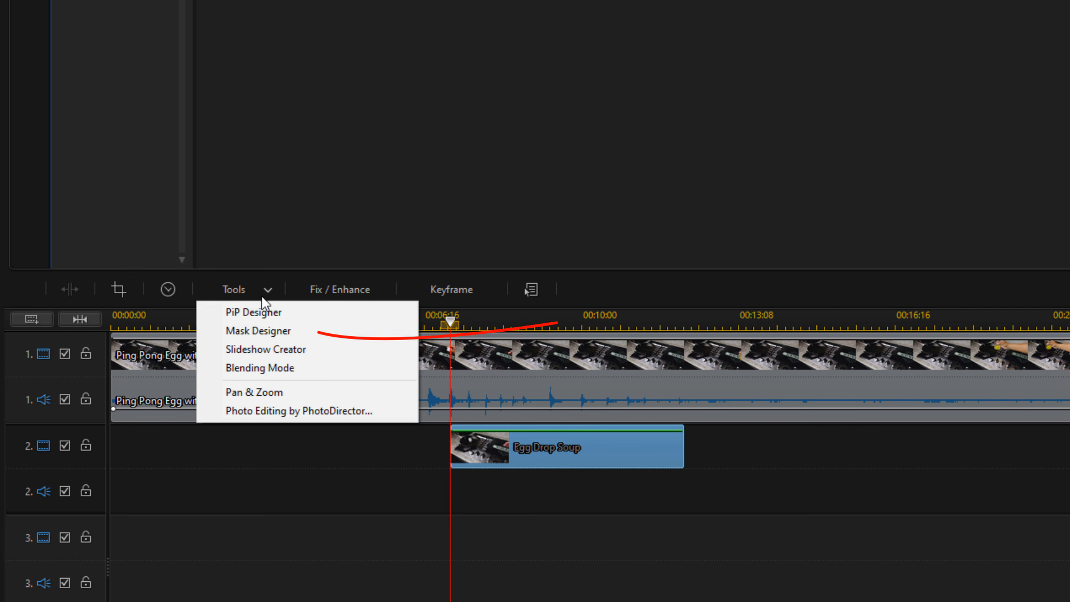
pyautogui.click(271, 334)
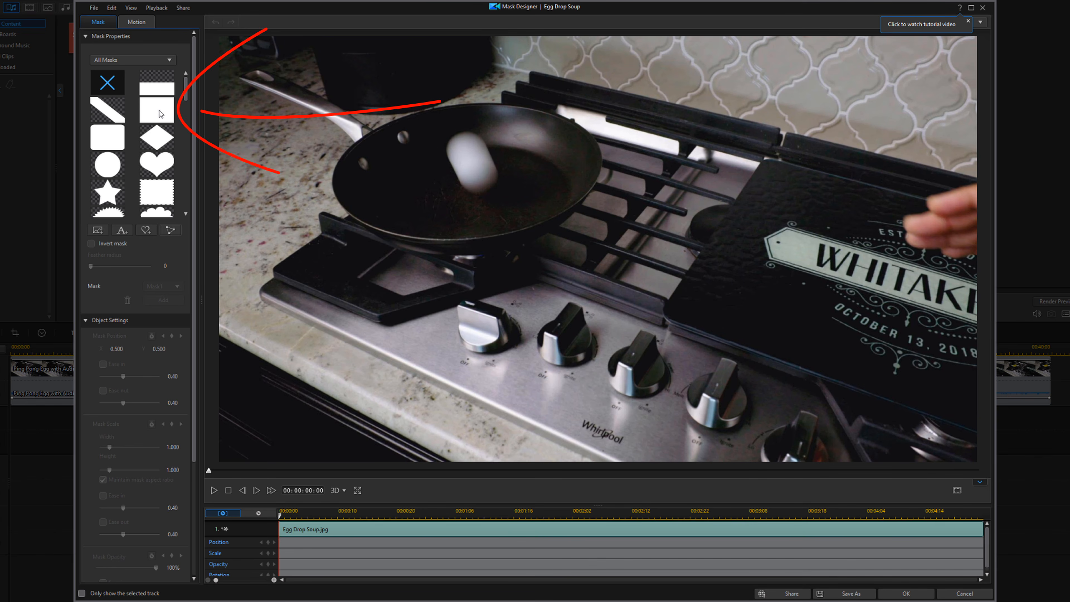
pyautogui.click(160, 112)
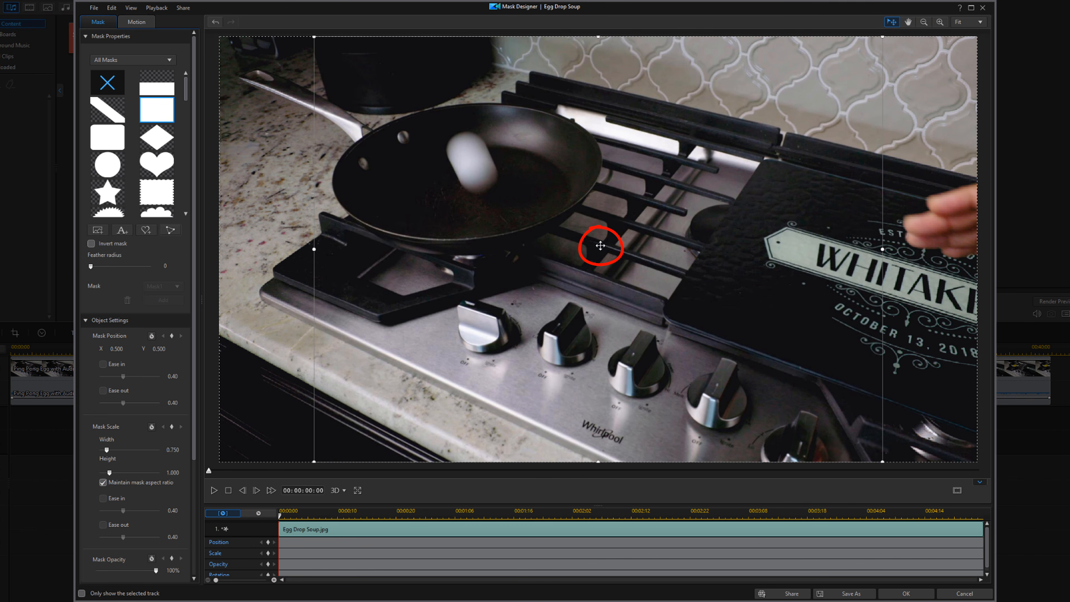
pyautogui.moveTo(601, 245); pyautogui.dragTo(491, 220)
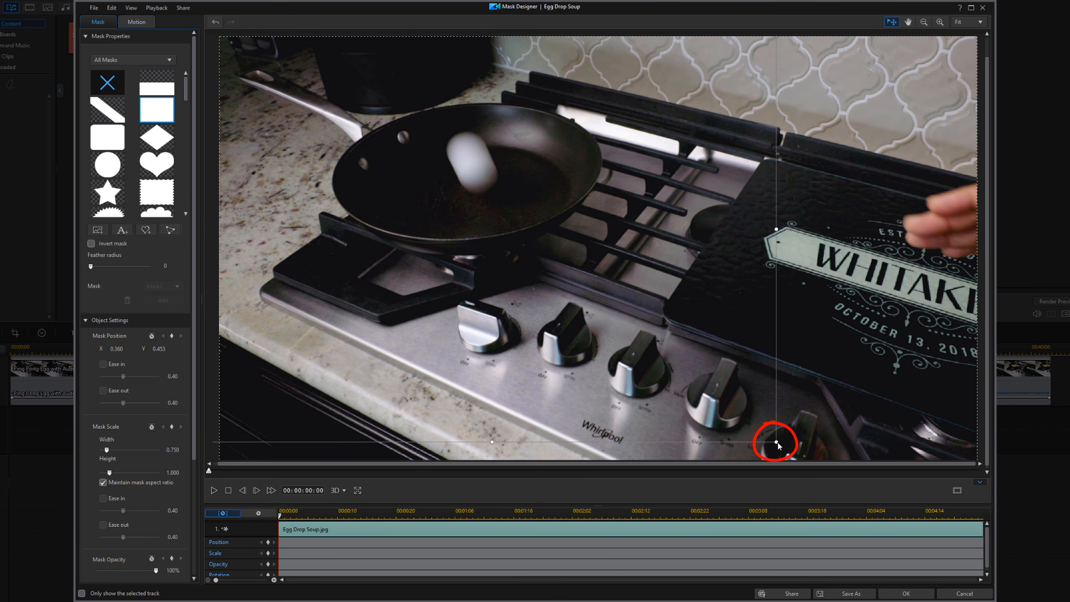
pyautogui.moveTo(777, 442); pyautogui.dragTo(609, 271)
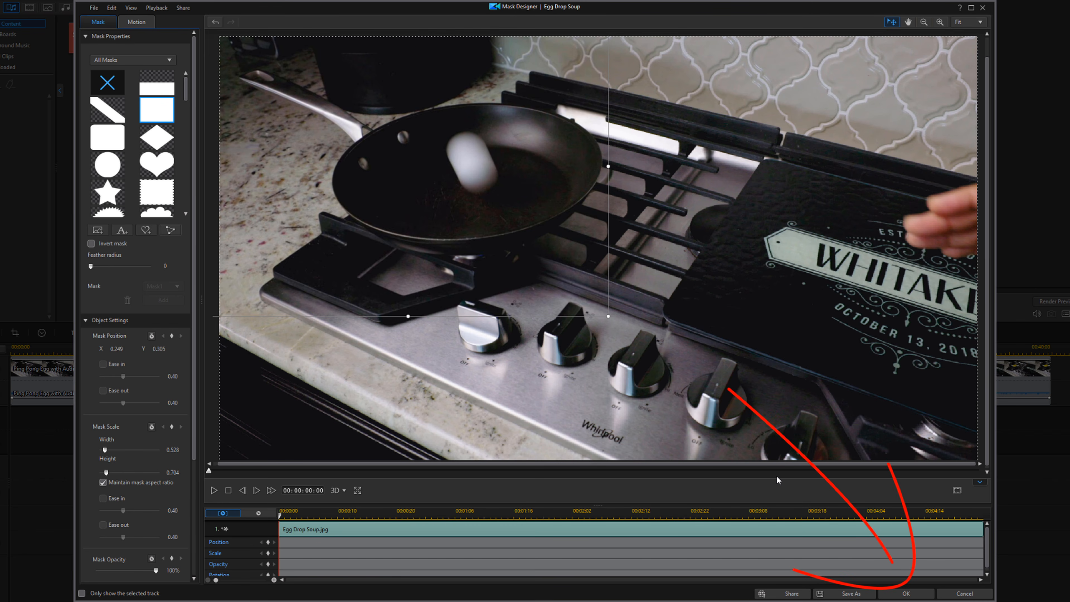
pyautogui.click(905, 594)
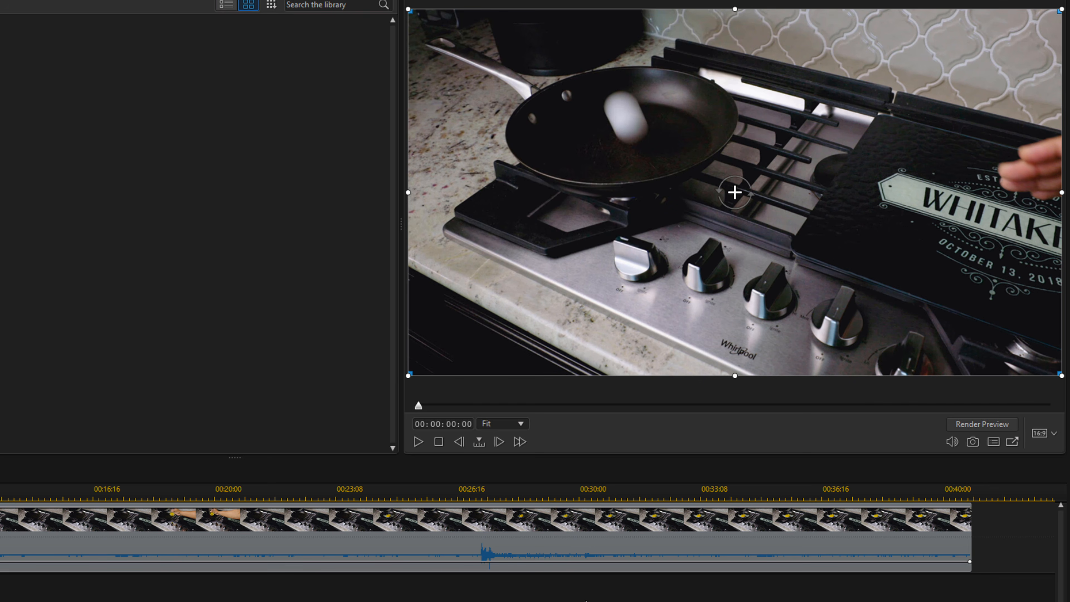
# Split the Ping Pong Egg clip at 00:00:27:08 and move its second part to track 3, starting at 00:00:07:05.
pyautogui.click(461, 496)
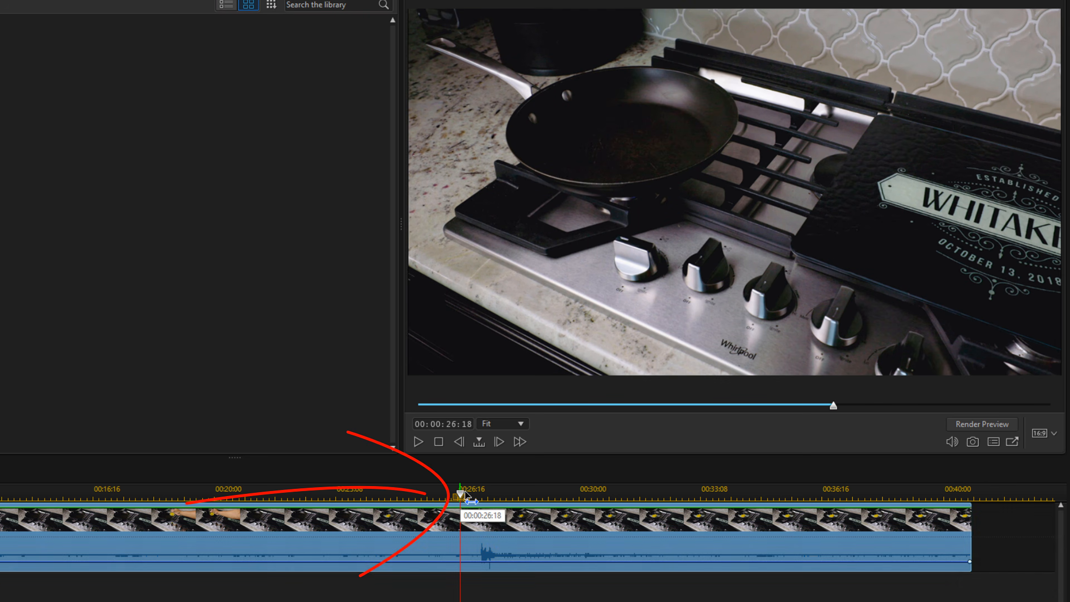
pyautogui.moveTo(460, 497); pyautogui.dragTo(482, 499)
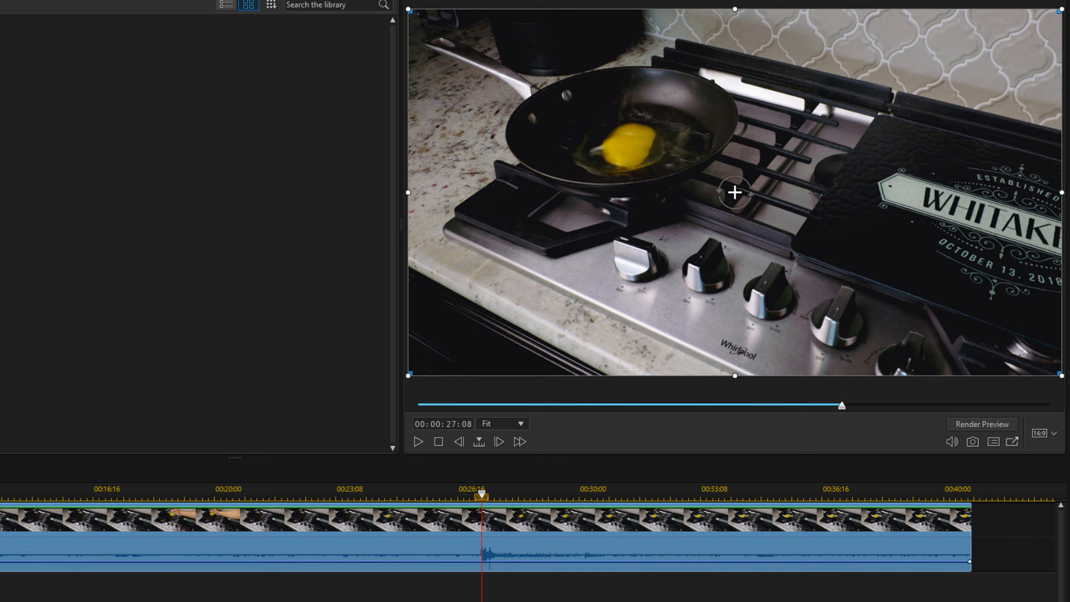
pyautogui.hotkey('ctrl', 't')
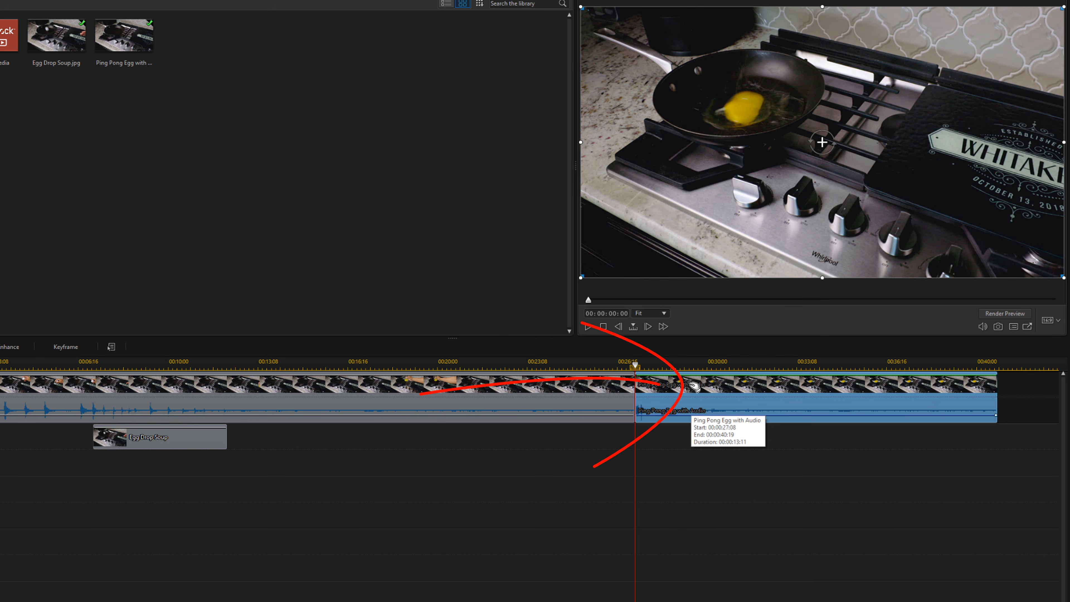
pyautogui.moveTo(694, 385)
pyautogui.mouseDown()
pyautogui.moveTo(628, 490)
pyautogui.moveTo(151, 489)
pyautogui.mouseUp()
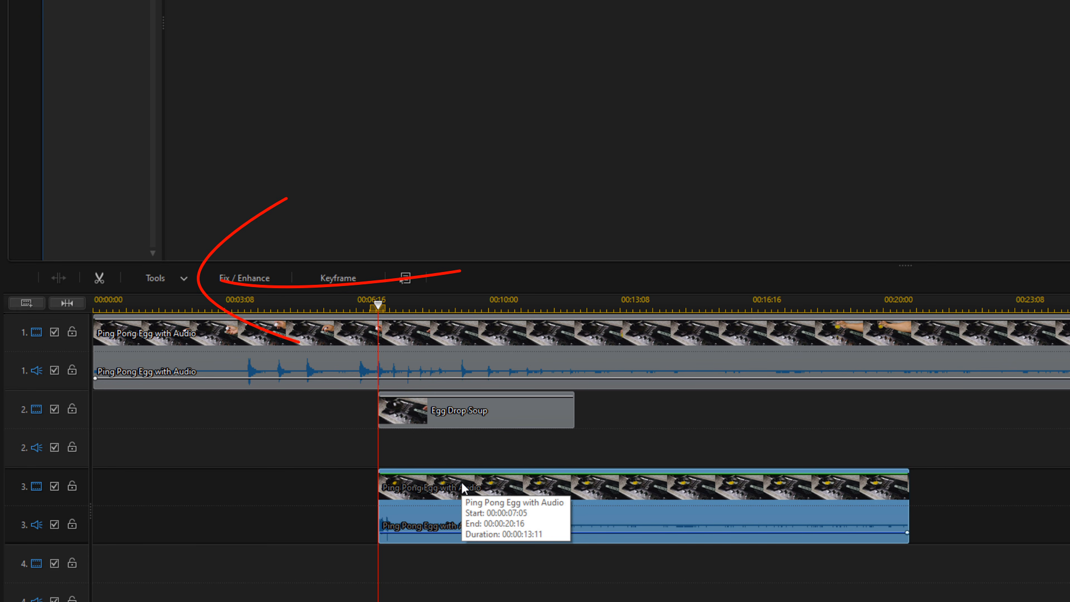
# Apply the wide ellipse mask to the track 3 egg clip in Mask Designer and show only the selected track.
pyautogui.click(189, 281)
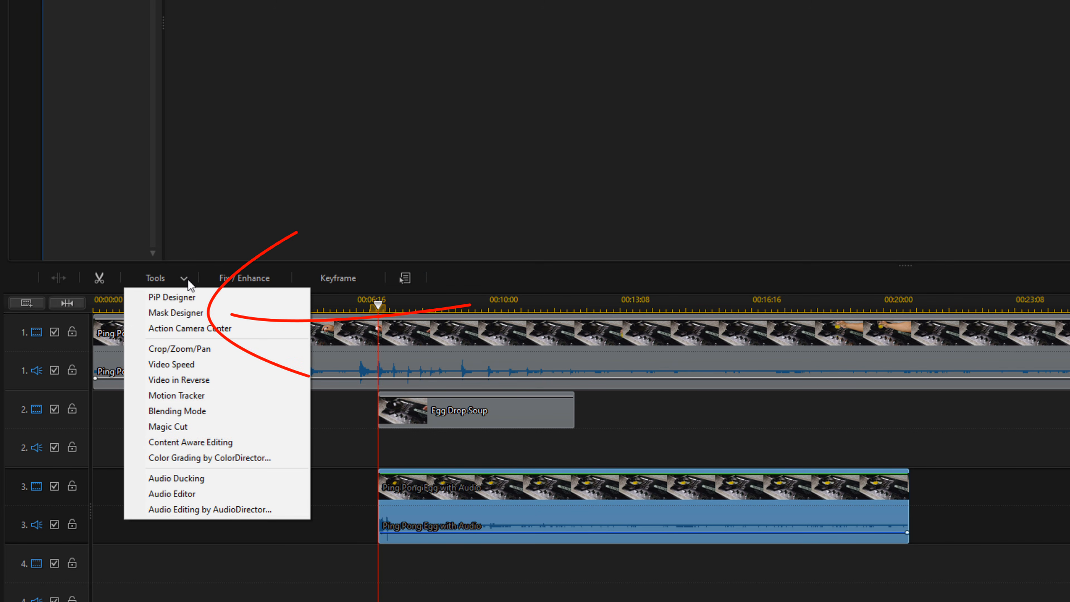
pyautogui.click(187, 313)
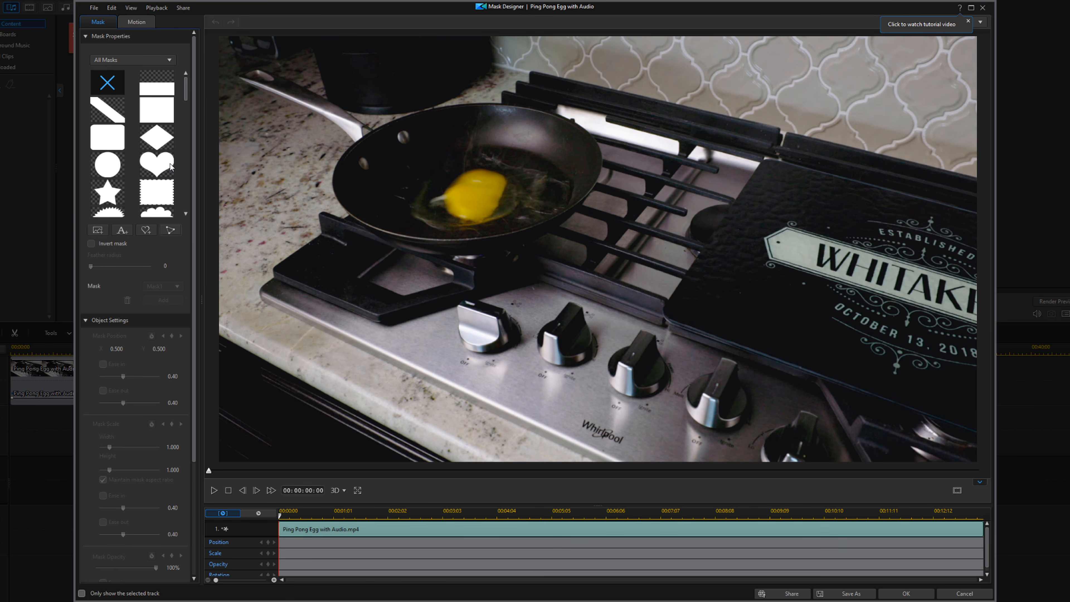
pyautogui.moveTo(184, 85); pyautogui.dragTo(179, 164)
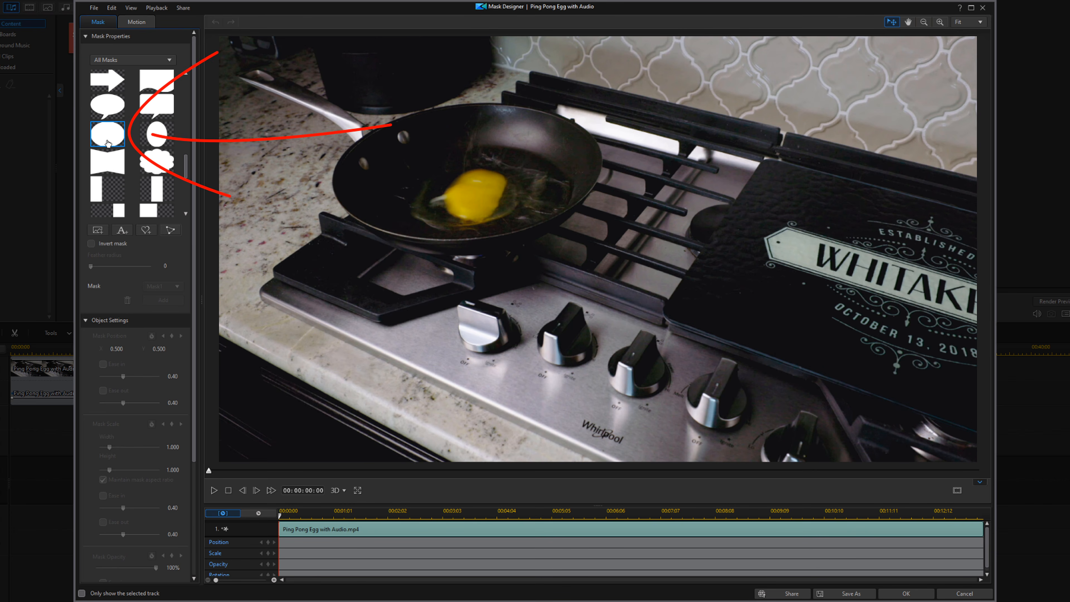
pyautogui.click(108, 134)
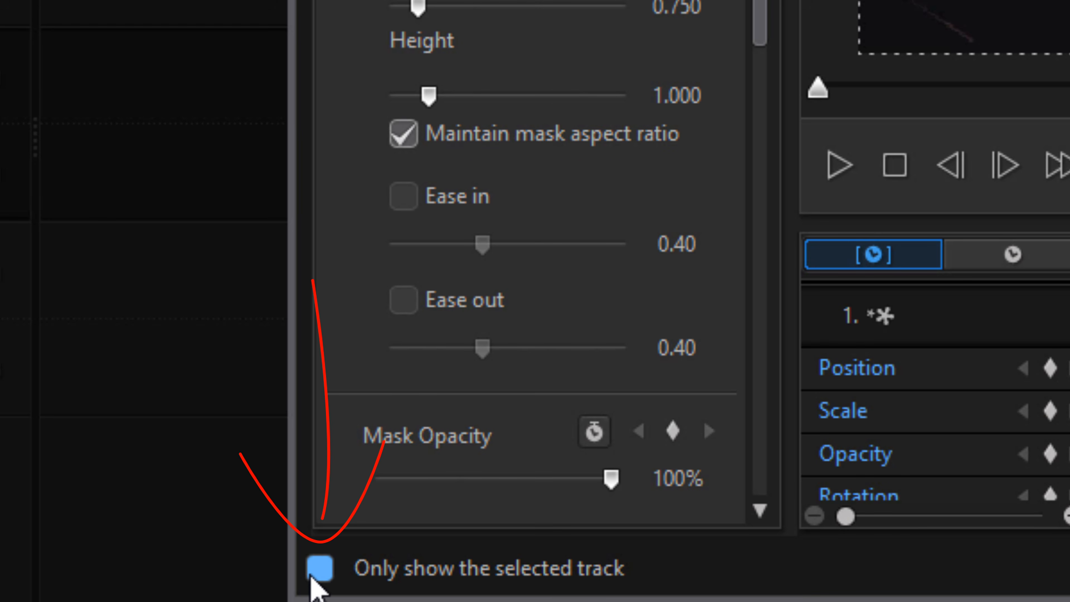
pyautogui.click(319, 570)
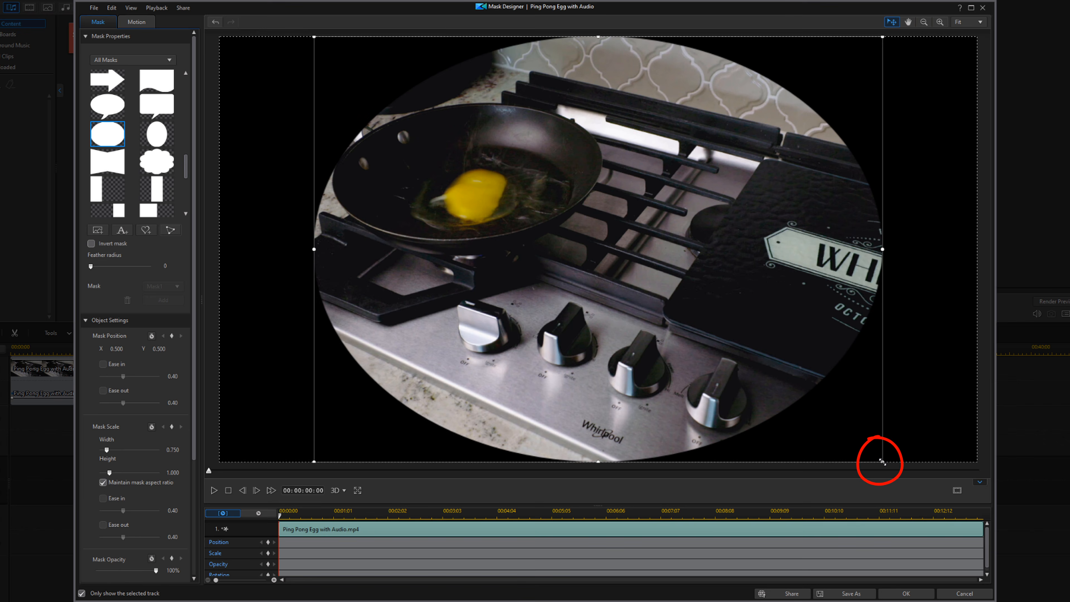
# Shrink the ellipse mask around the pan to about 0.413 wide and 0.551 high, and rotate it to -5.73.
pyautogui.moveTo(883, 462); pyautogui.dragTo(665, 294)
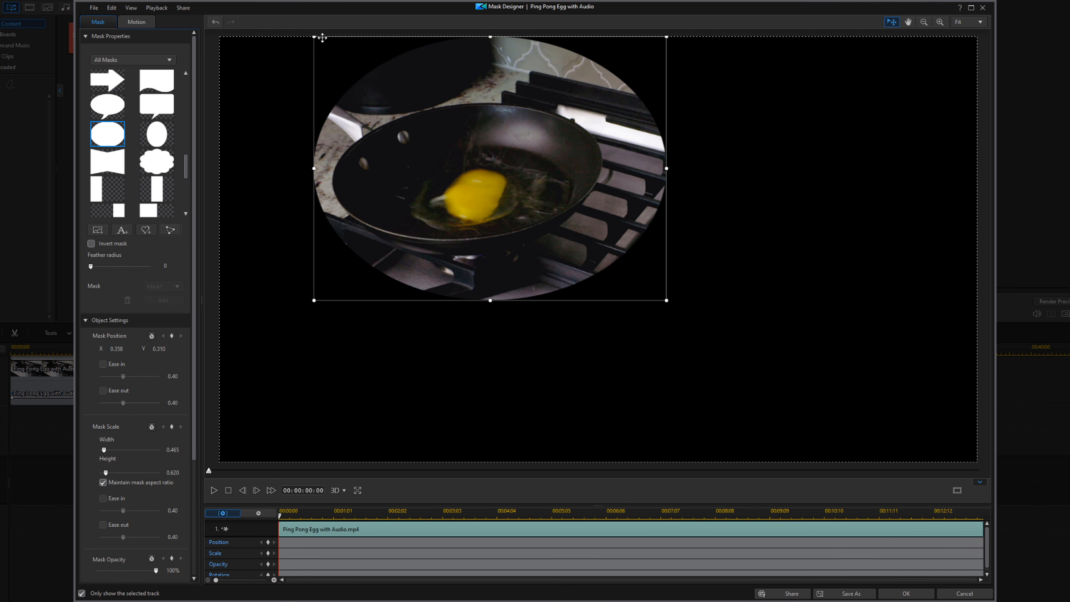
pyautogui.moveTo(314, 37); pyautogui.dragTo(353, 66)
pyautogui.moveTo(540, 184); pyautogui.dragTo(507, 185)
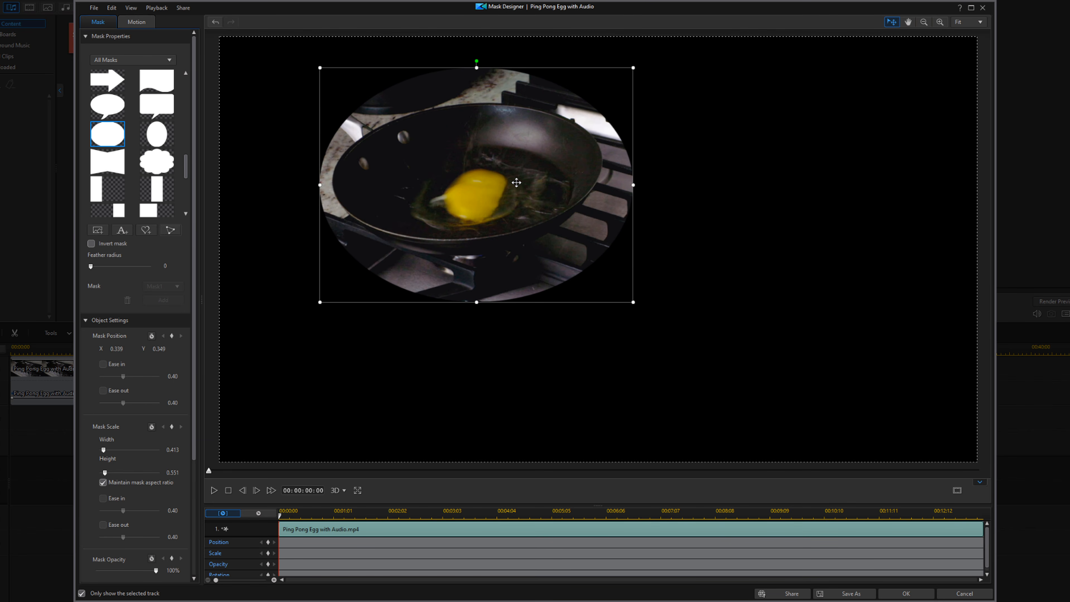
pyautogui.moveTo(192, 400)
pyautogui.mouseDown()
pyautogui.moveTo(197, 519)
pyautogui.moveTo(84, 517)
pyautogui.mouseUp()
pyautogui.write('-6')
pyautogui.press('Return')
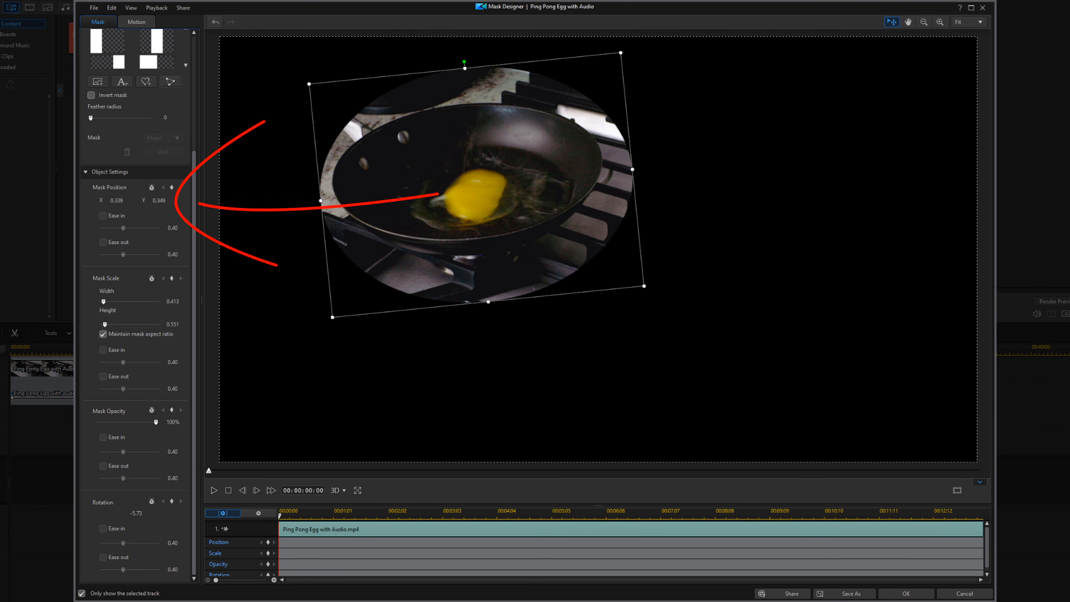
# Set the ellipse mask's position to X 0.328 and Y 0.319.
pyautogui.moveTo(123, 200); pyautogui.dragTo(85, 200)
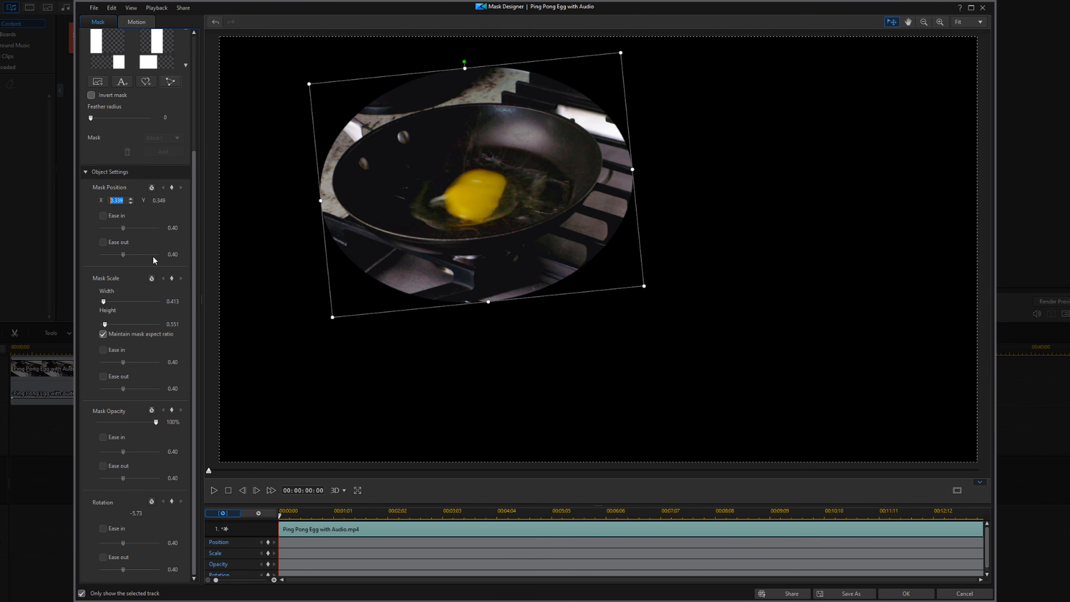
pyautogui.write('0.328')
pyautogui.press('Tab')
pyautogui.write('0.319')
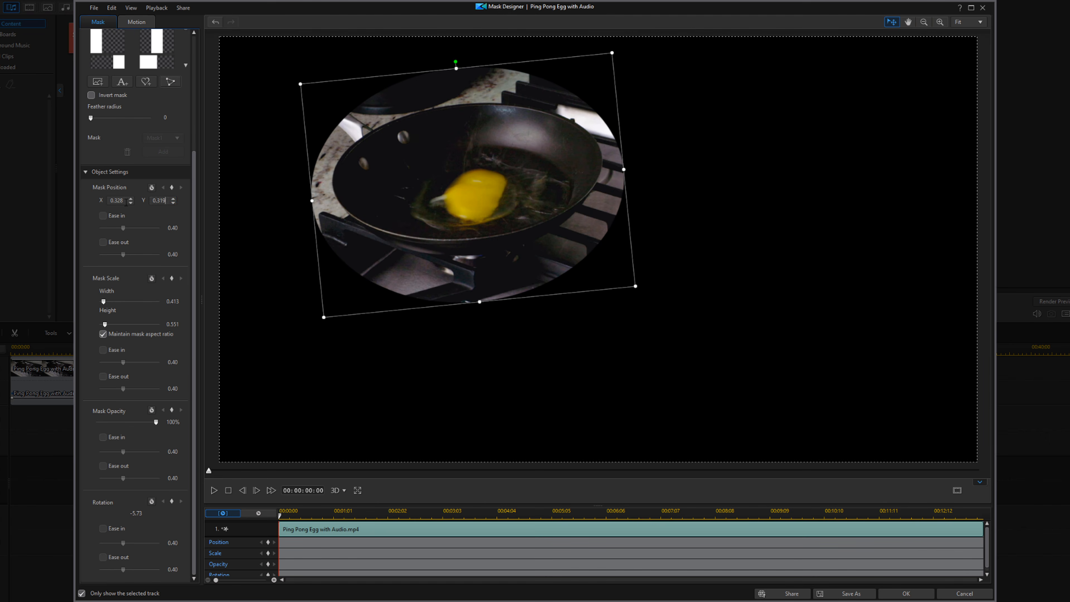
pyautogui.press('Return')
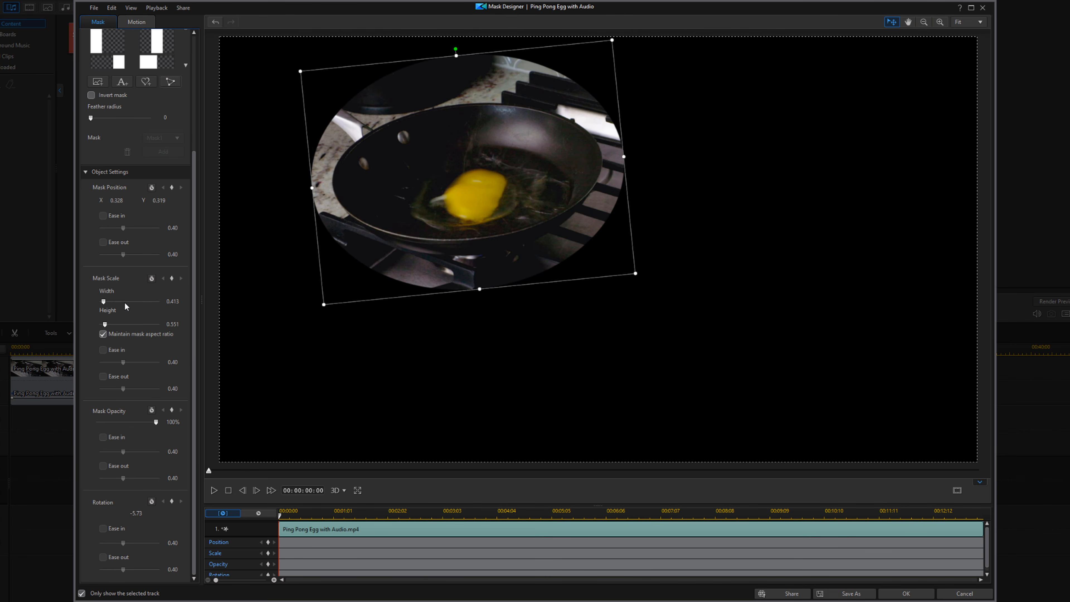
# Turn off the mask's aspect ratio lock and set its scale to 0.345 wide and 0.310 high.
pyautogui.click(103, 333)
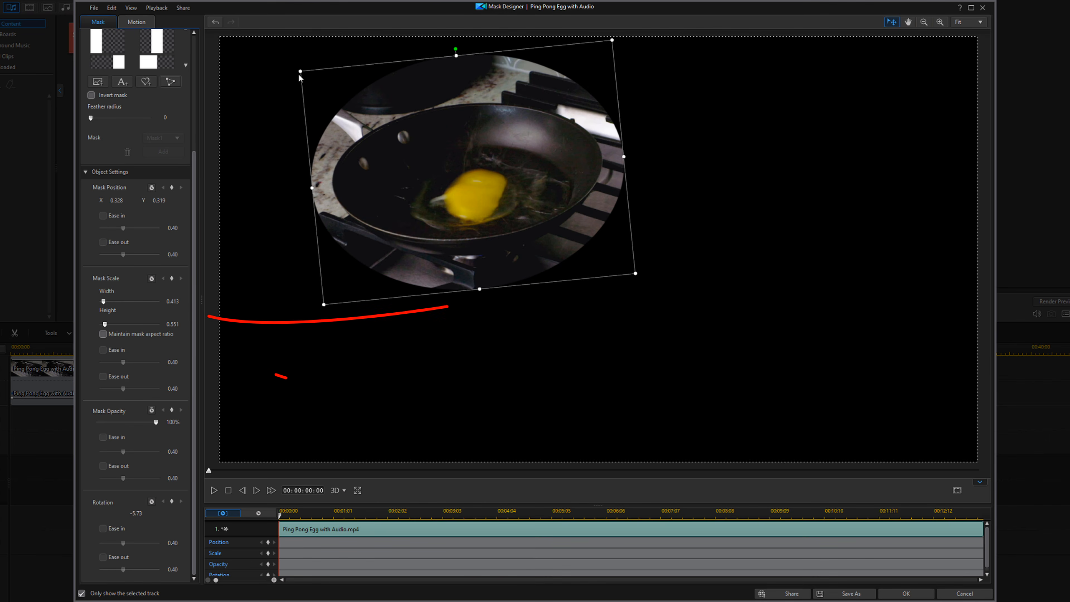
pyautogui.moveTo(300, 71); pyautogui.dragTo(310, 82)
pyautogui.click(173, 301)
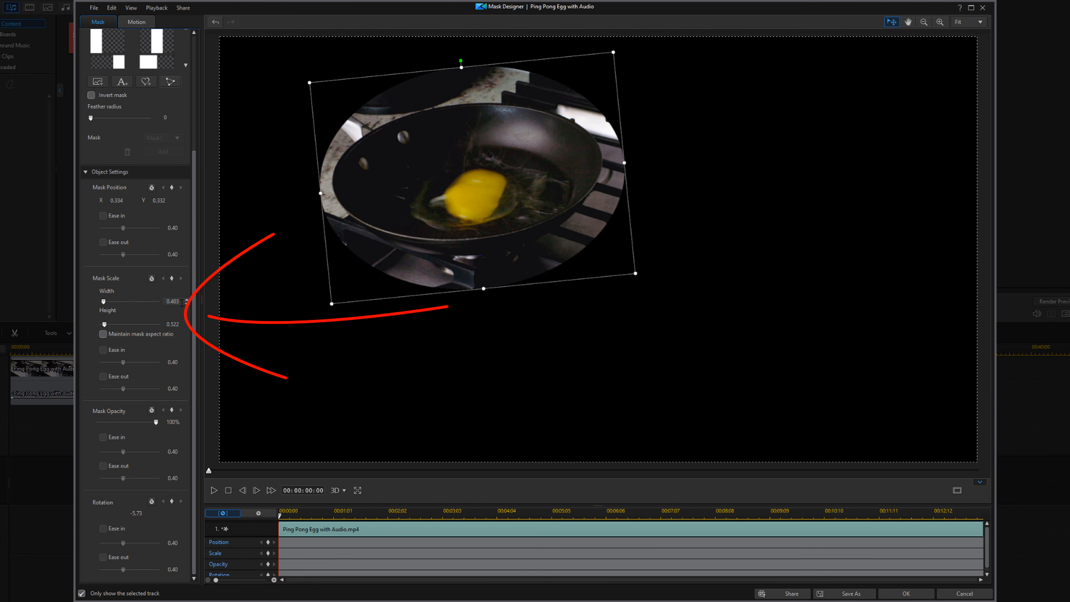
pyautogui.write('0.345')
pyautogui.press('Tab')
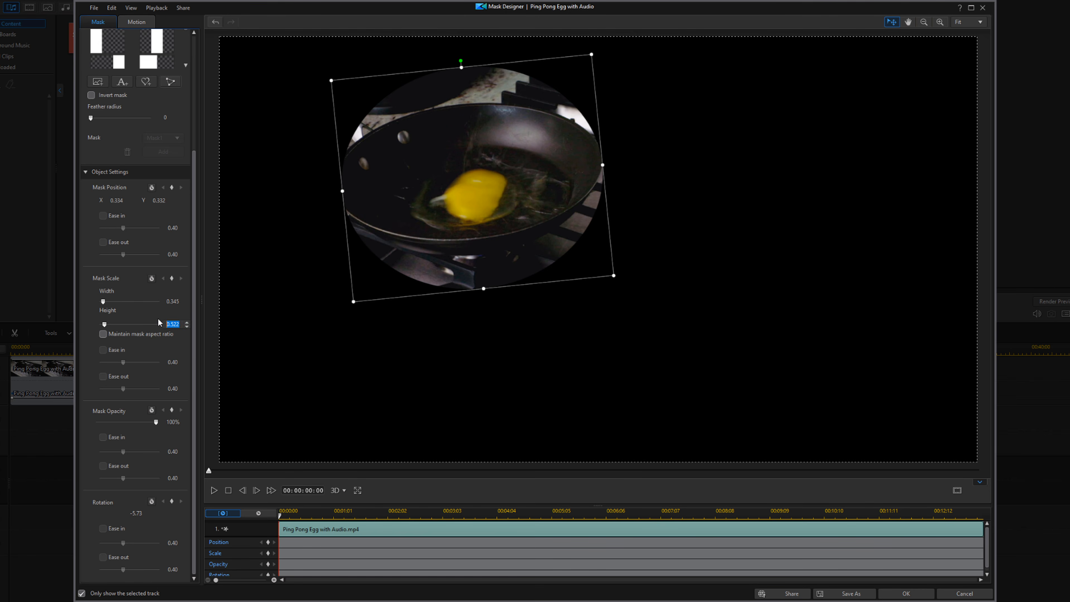
pyautogui.write('0.310')
pyautogui.press('Return')
# Reposition the resized ellipse mask at X 0.328 and Y 0.319, and apply the mask to the clip.
pyautogui.moveTo(124, 201); pyautogui.dragTo(149, 200)
pyautogui.write('0.328')
pyautogui.press('Return')
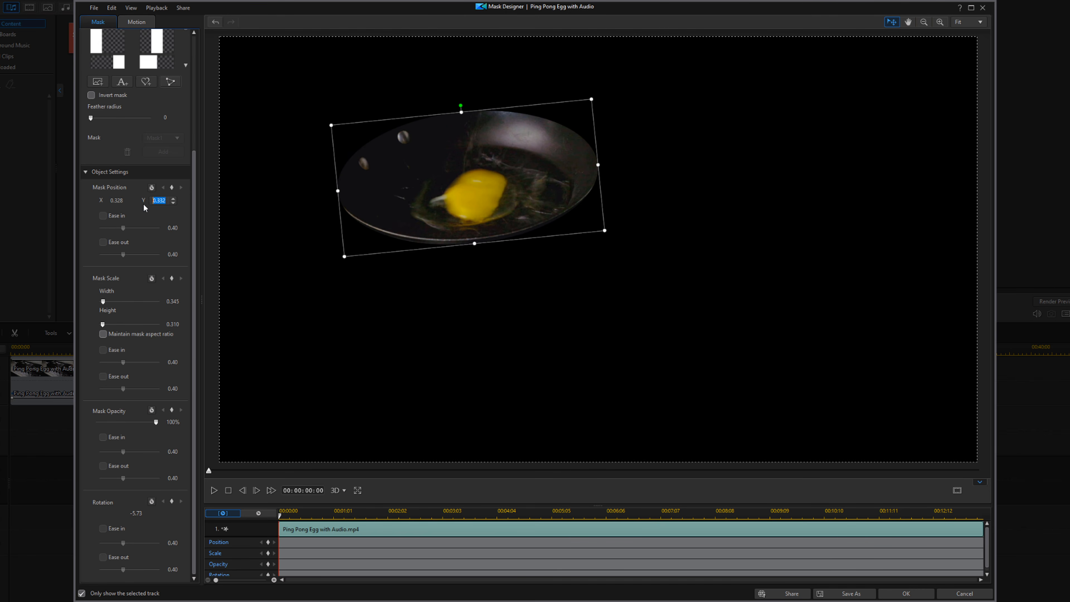
pyautogui.write('0.319')
pyautogui.press('Return')
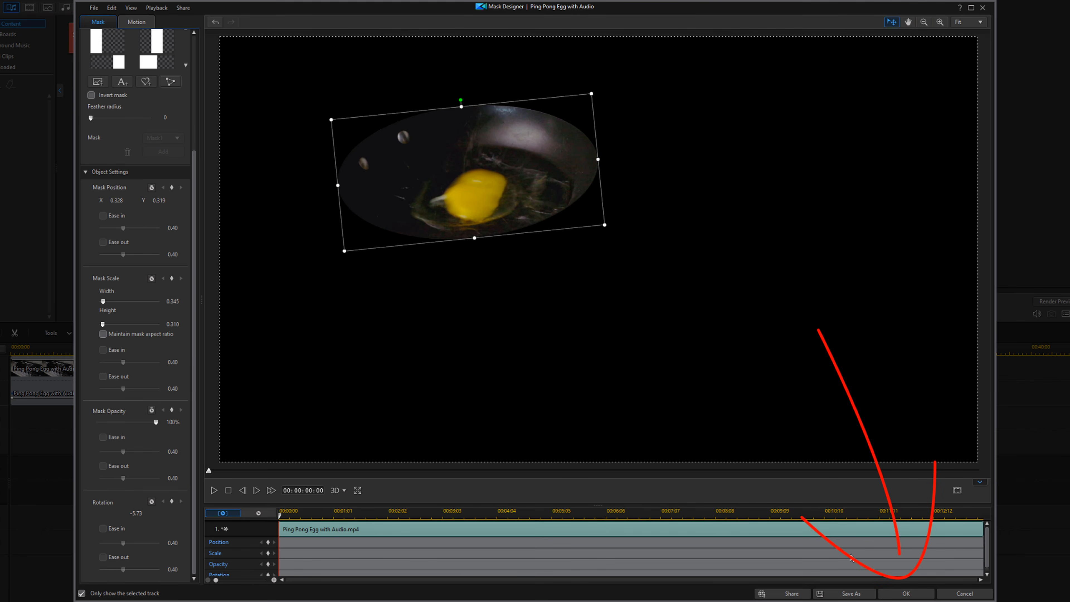
pyautogui.click(892, 594)
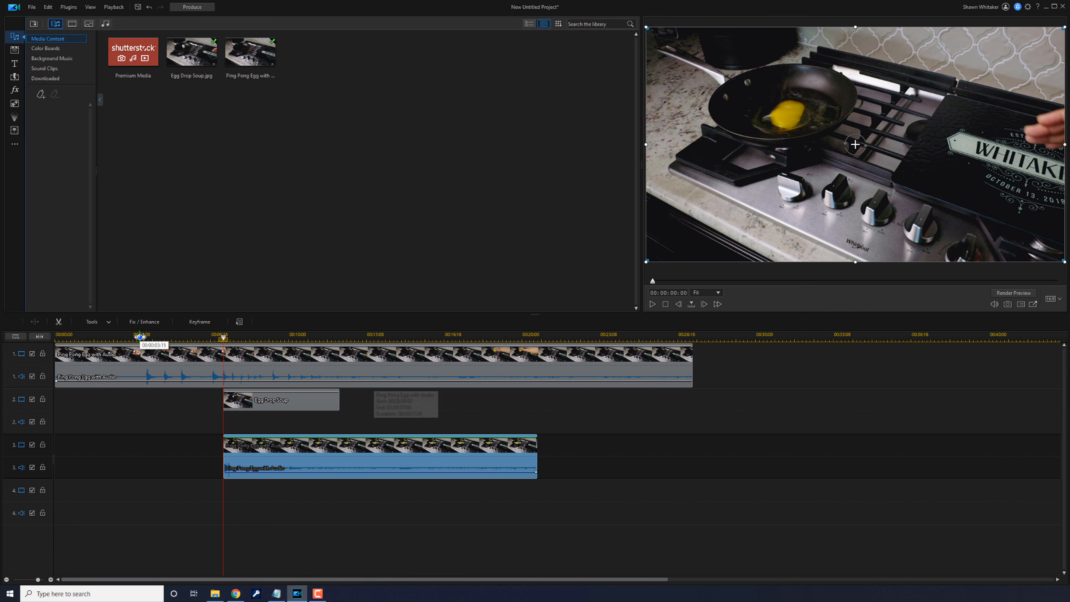
# Play the composite from about 00:00:03:14 through the point where the ball becomes an egg.
pyautogui.click(139, 336)
pyautogui.click(590, 457)
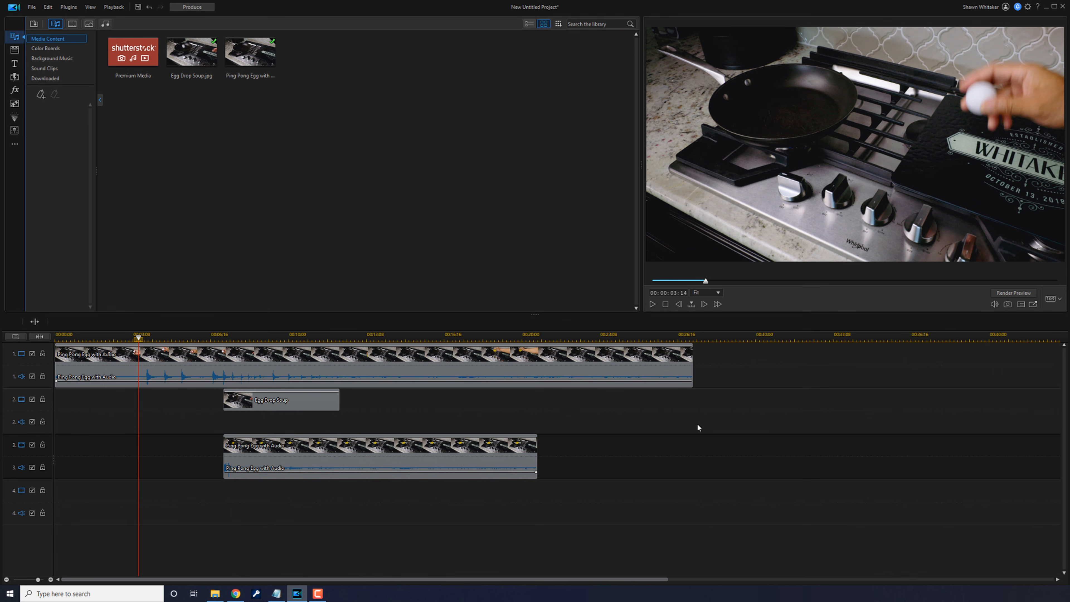
pyautogui.click(653, 304)
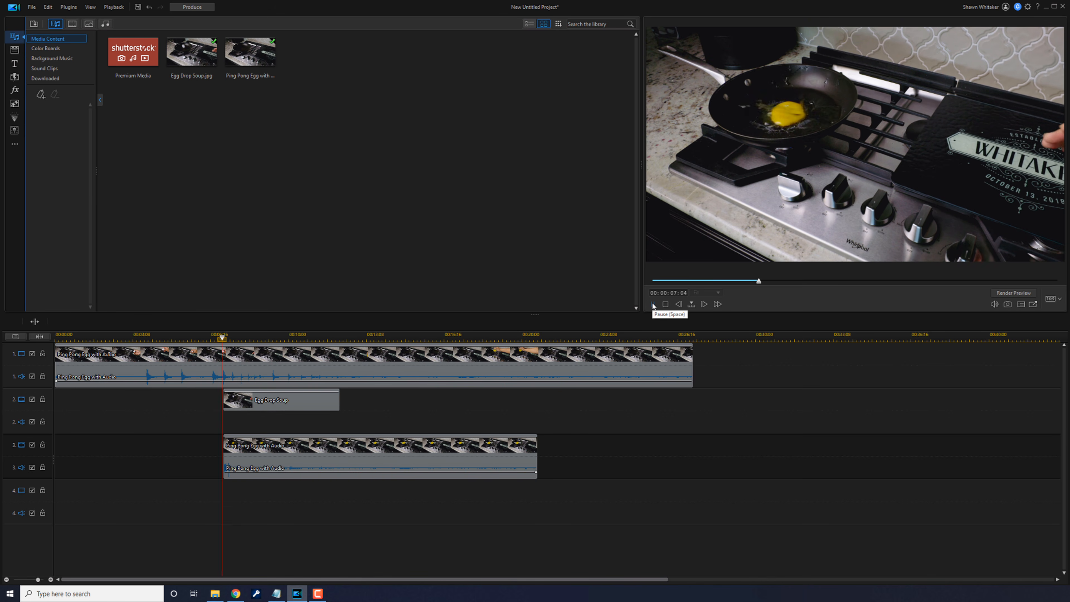
pyautogui.click(653, 304)
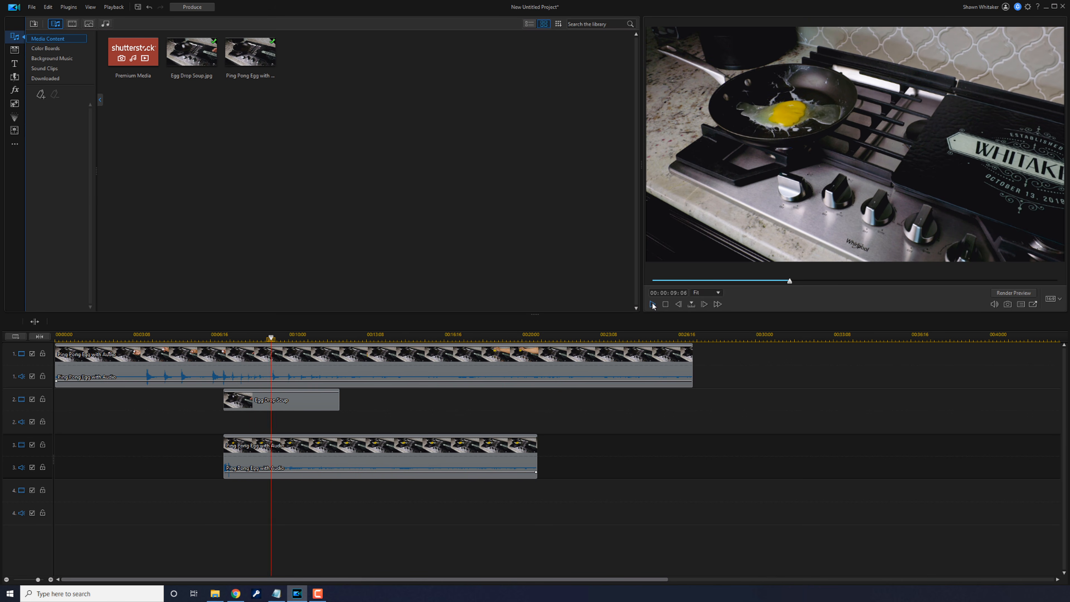